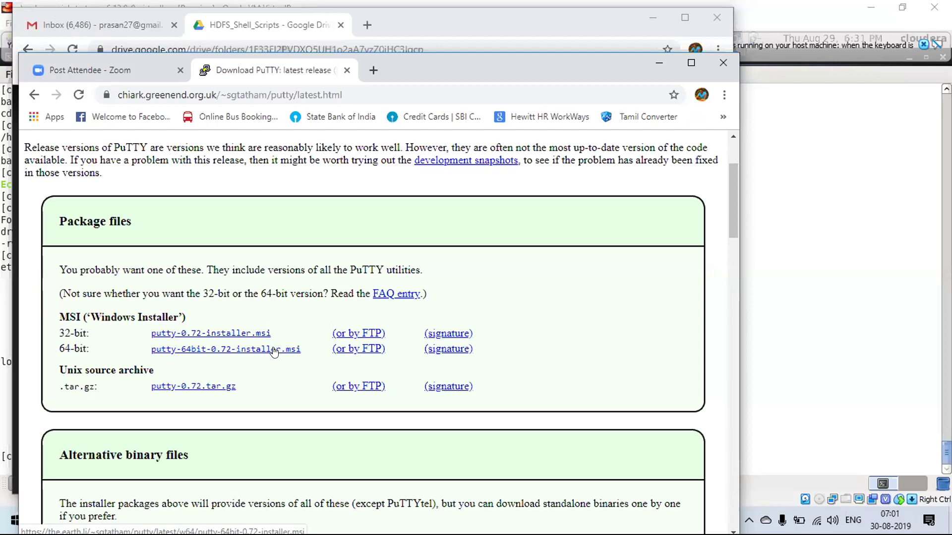
- Download the 64-bit Windows installer putty-64bit-0.72-installer.msi and launch it
click(243, 350)
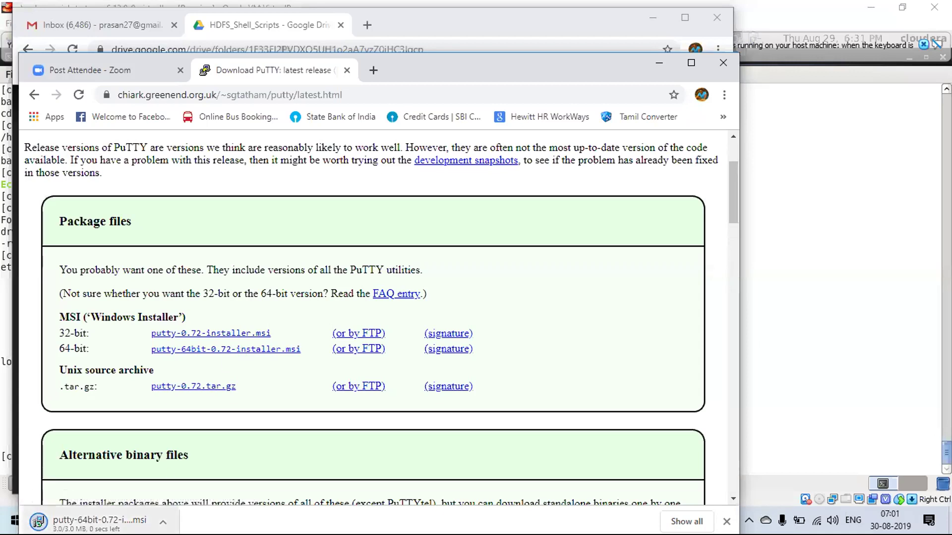
click(160, 523)
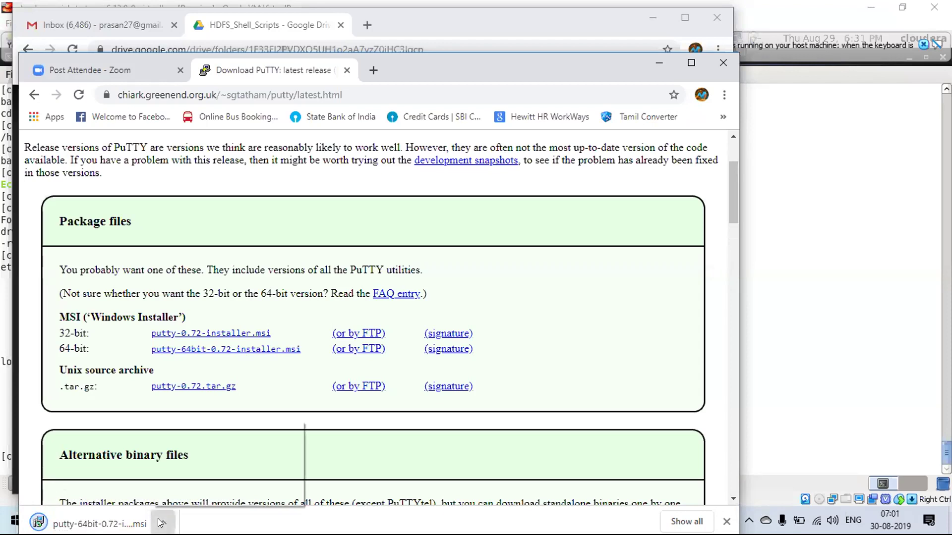
click(174, 430)
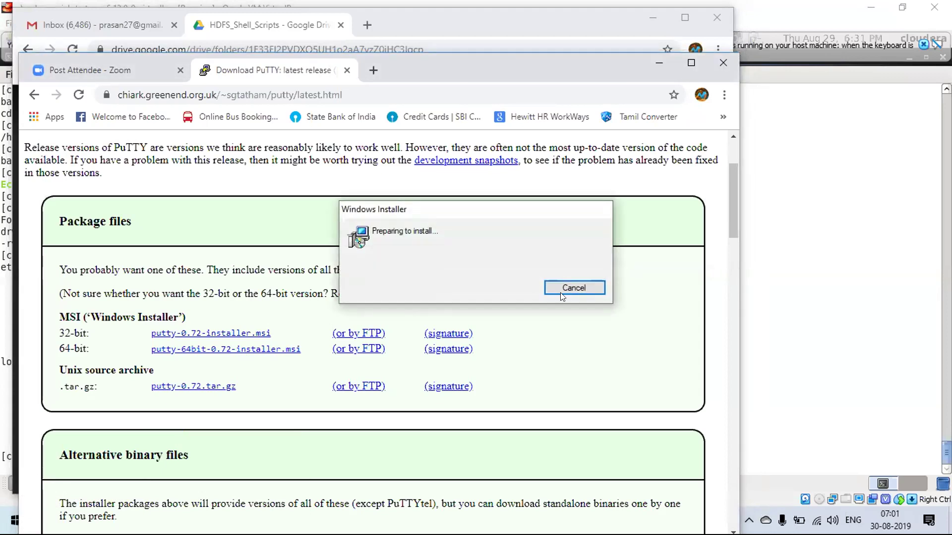
- Install PuTTY 0.72 (64-bit) into C:\Program Files\PuTTY\ with the default product features and finish the setup wizard
click(546, 368)
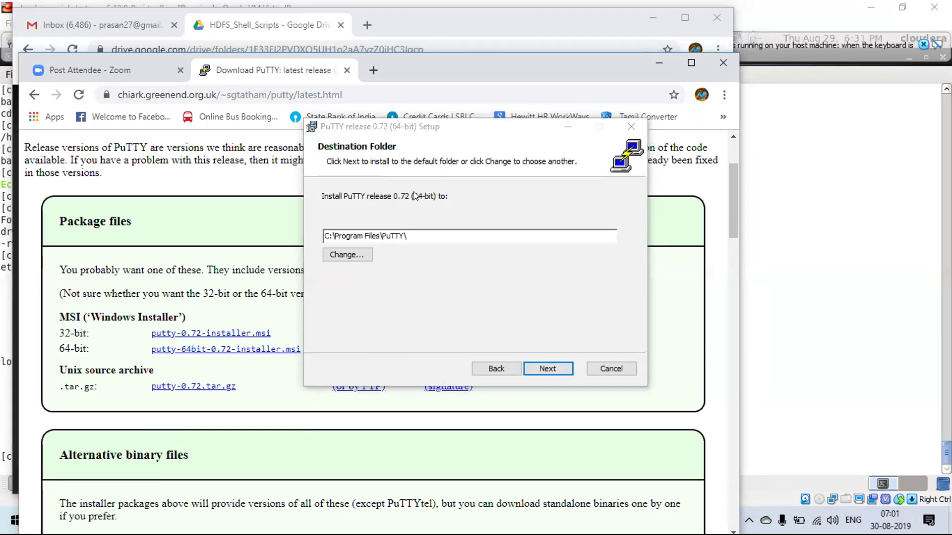
click(544, 369)
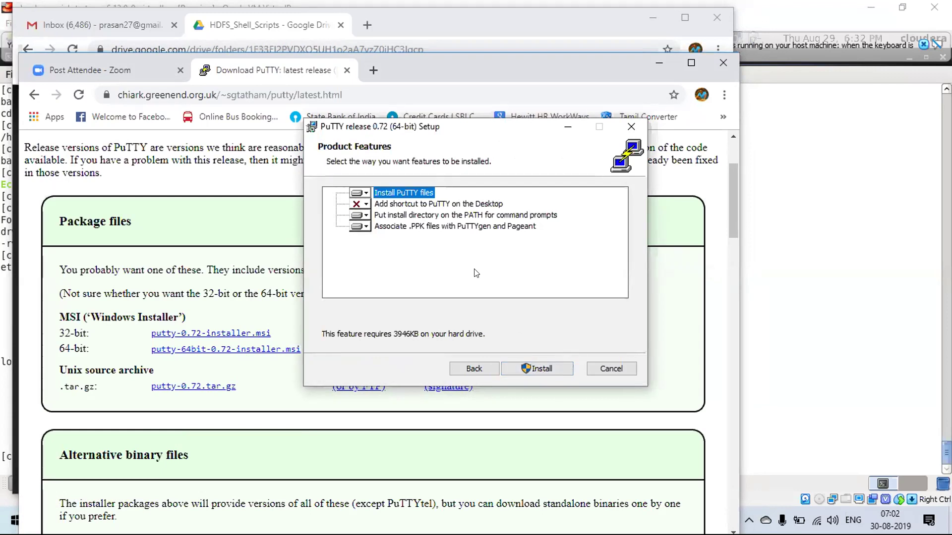
click(538, 367)
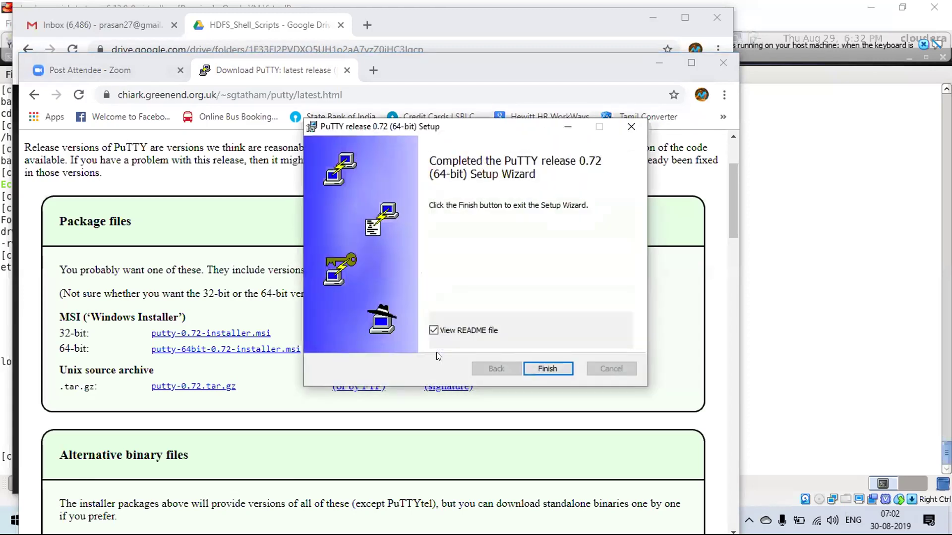
click(533, 367)
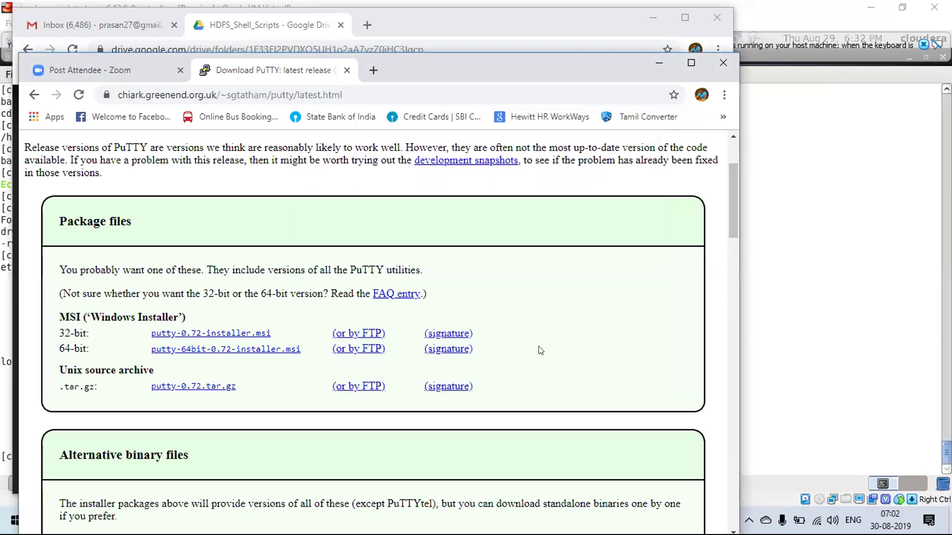
key(super+d)
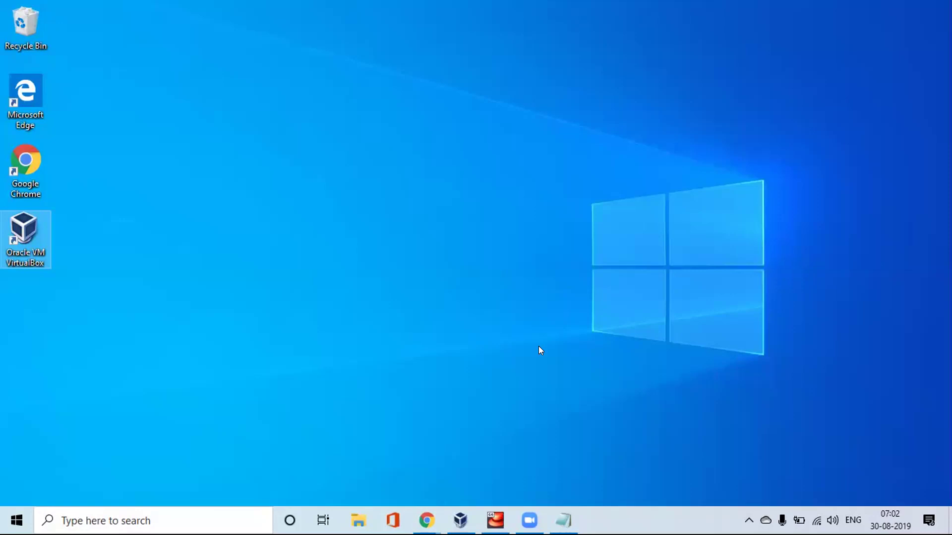
click(17, 520)
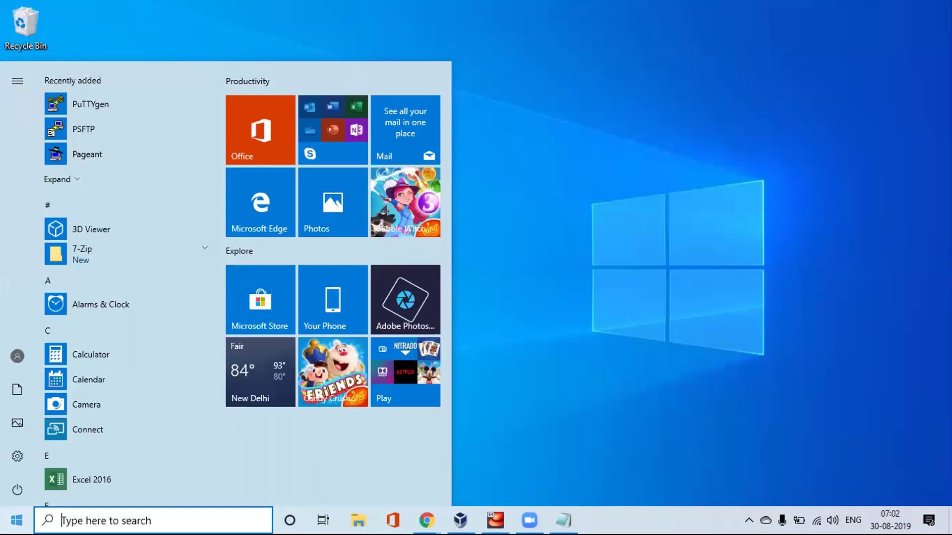
click(69, 107)
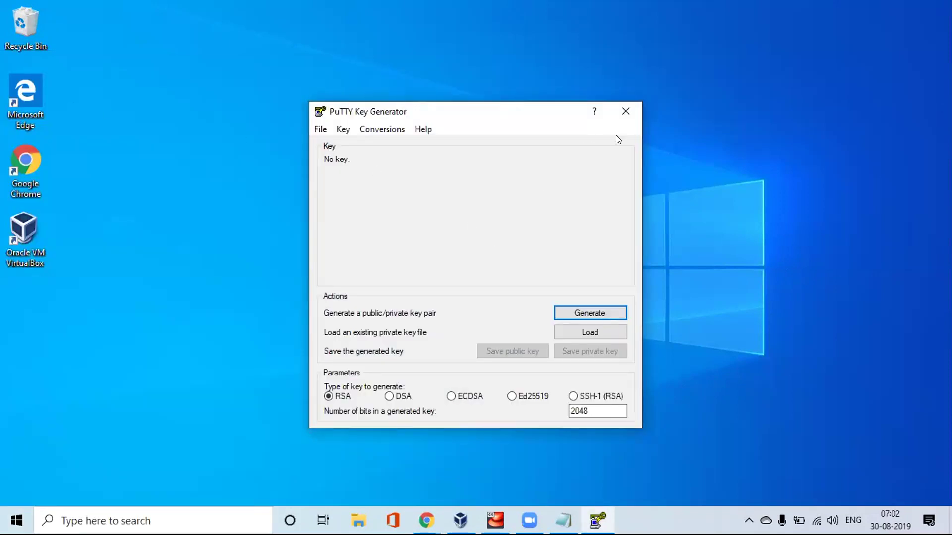
click(621, 114)
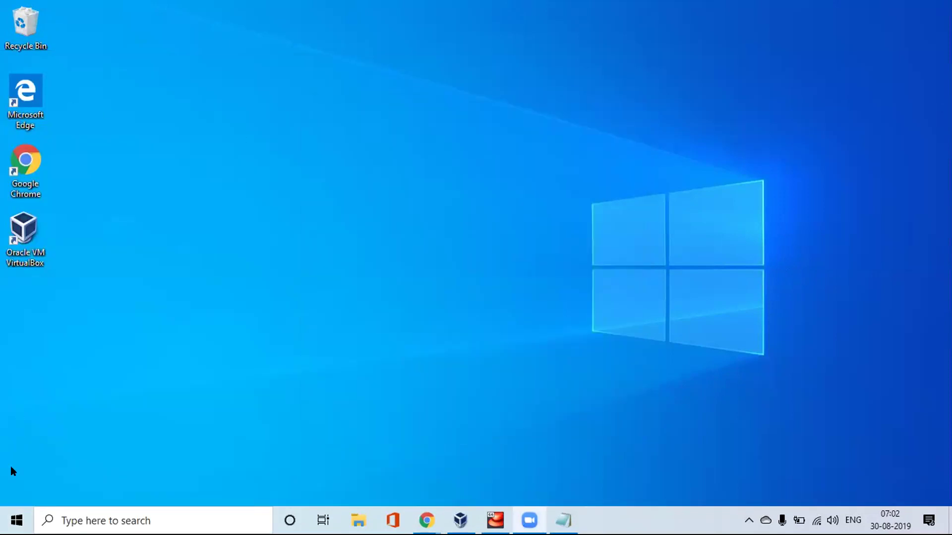
- Search Windows for "putty" and launch the PuTTY app
click(16, 520)
text(put)
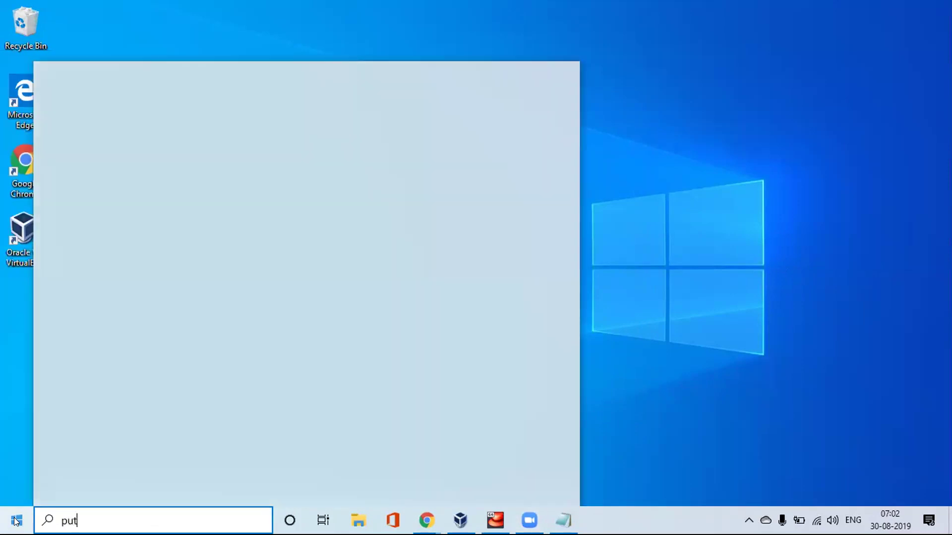
text(ty)
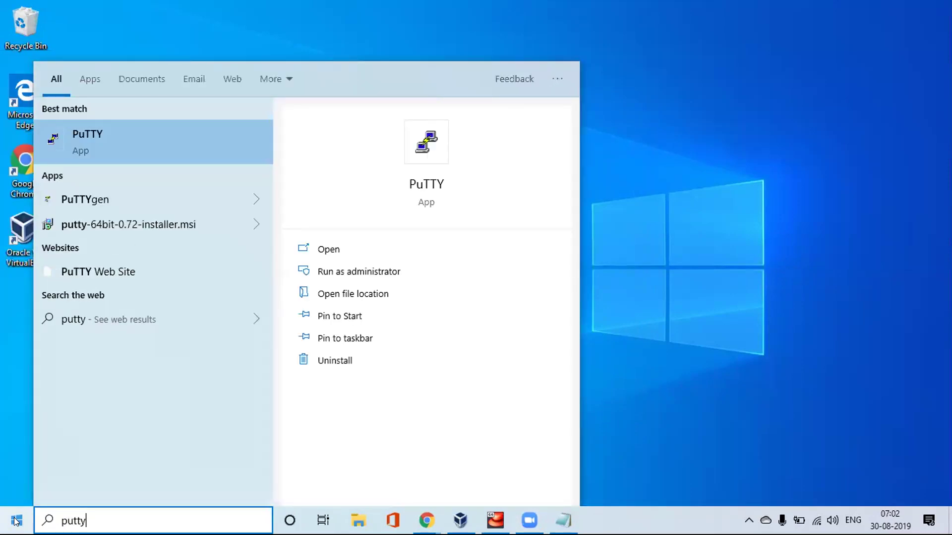
key(Return)
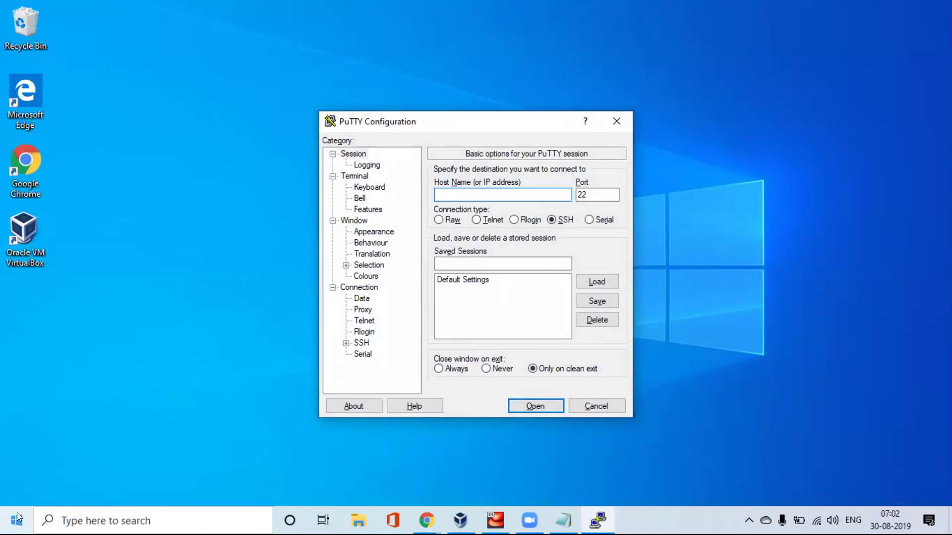
- Look up the virtual machine's eth0 address, try to open a PuTTY SSH session to 10.0.2.15, and minimize the session window
click(486, 519)
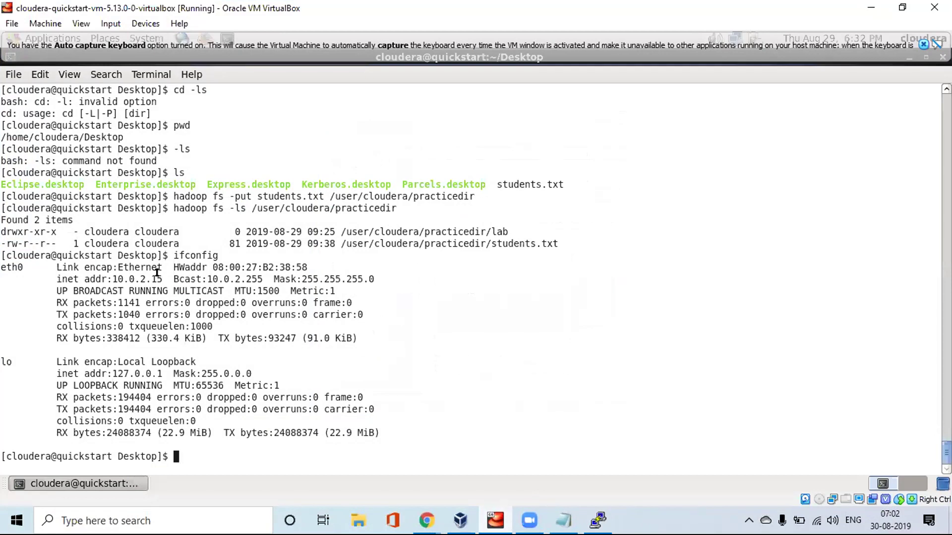
drag(163, 279, 109, 276)
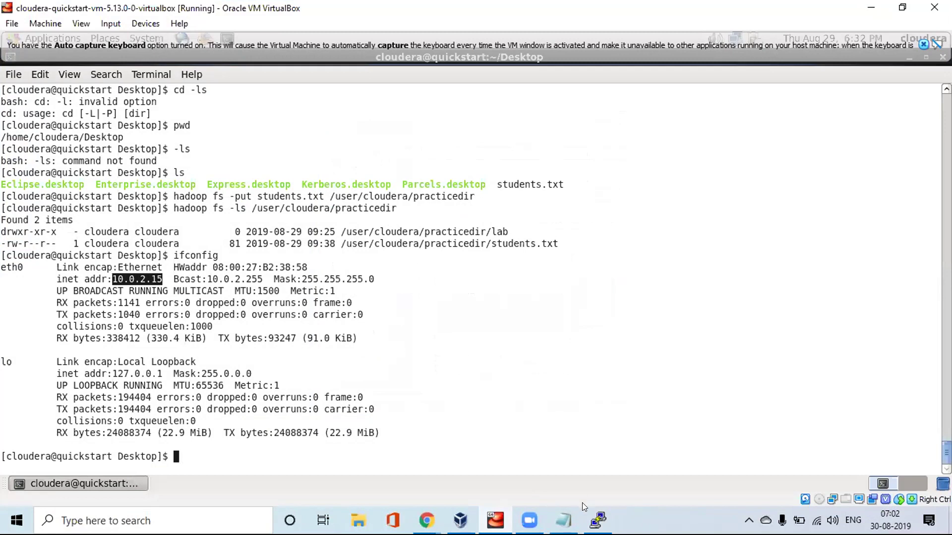
click(598, 521)
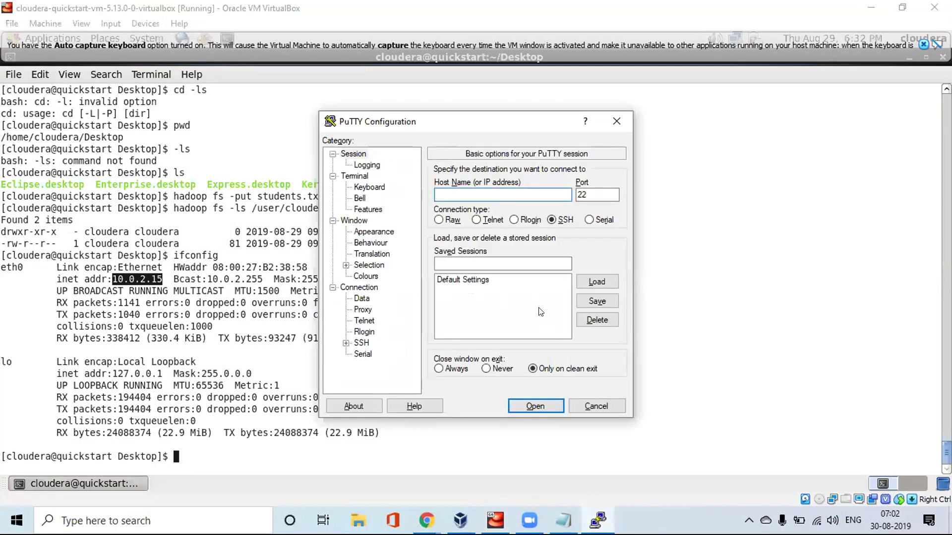
text(10.0.2.15)
click(522, 403)
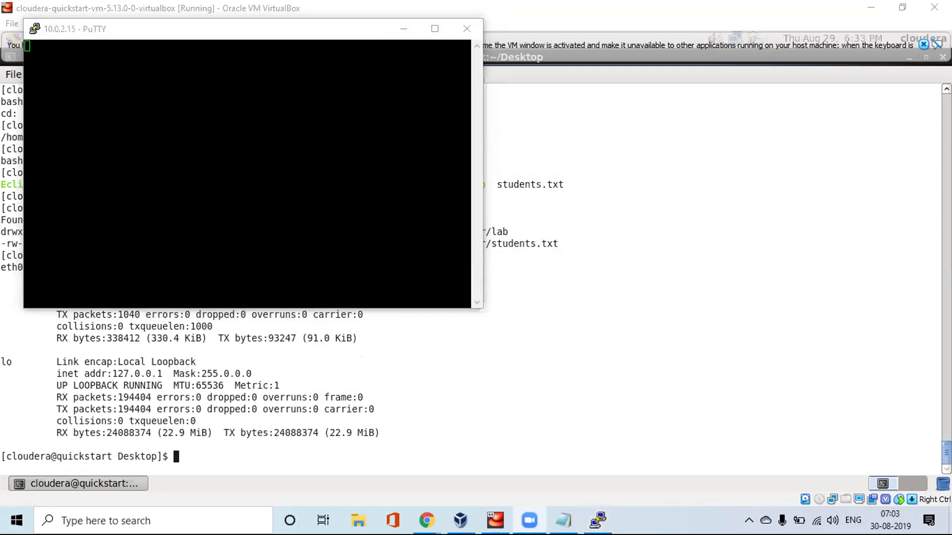
click(403, 29)
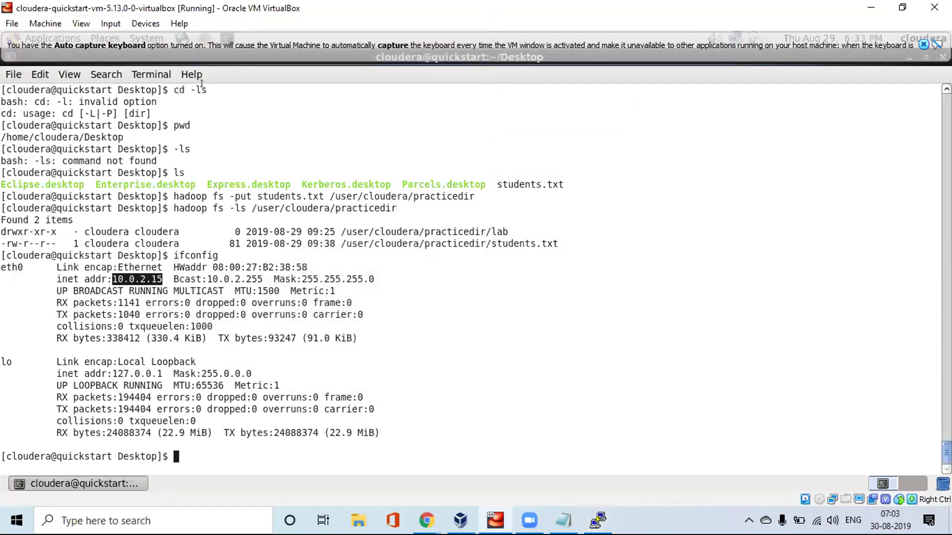
- Dismiss the keyboard capture notice in the Cloudera quickstart virtual machine and close it by powering off the machine
click(919, 45)
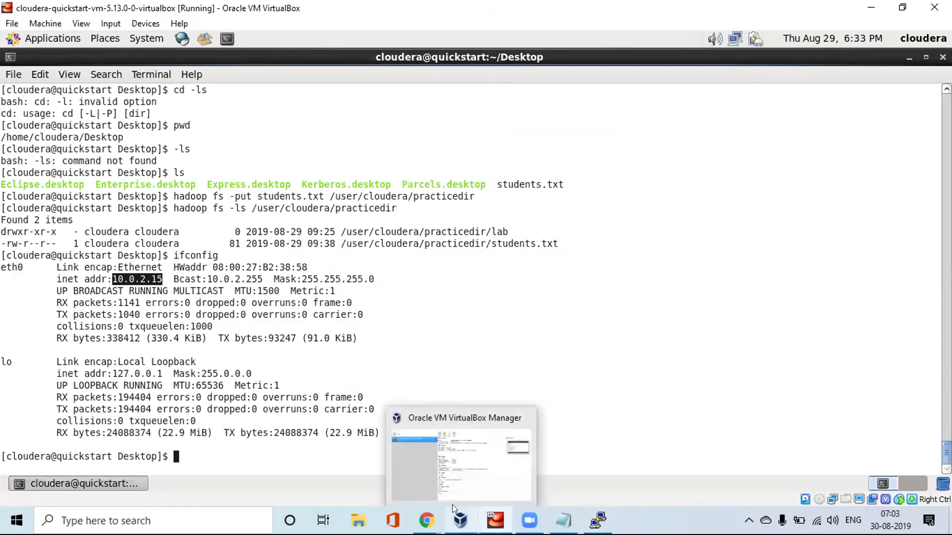
click(458, 516)
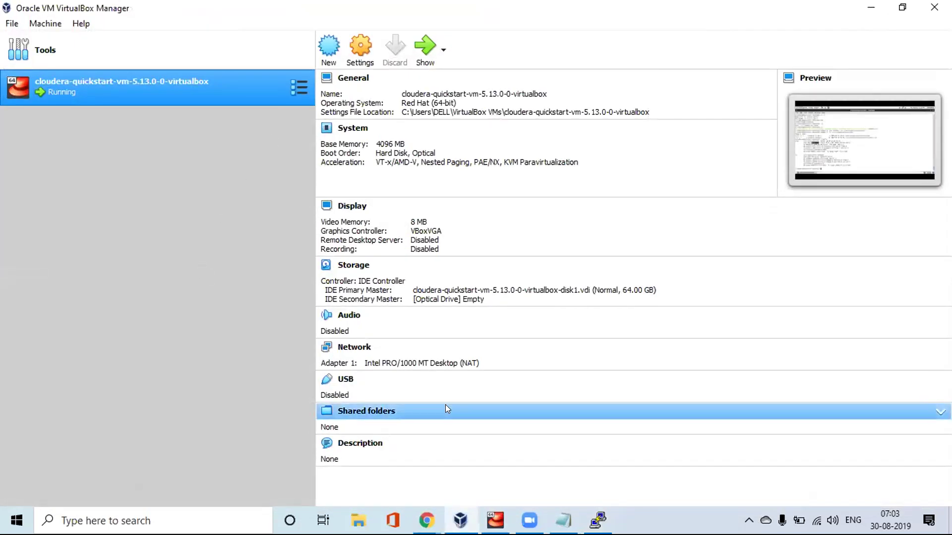
click(495, 520)
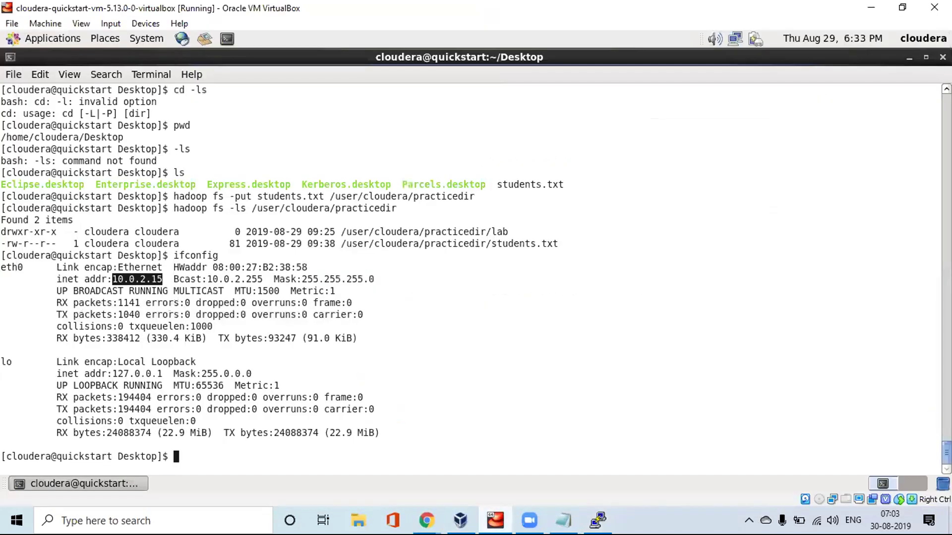
click(13, 23)
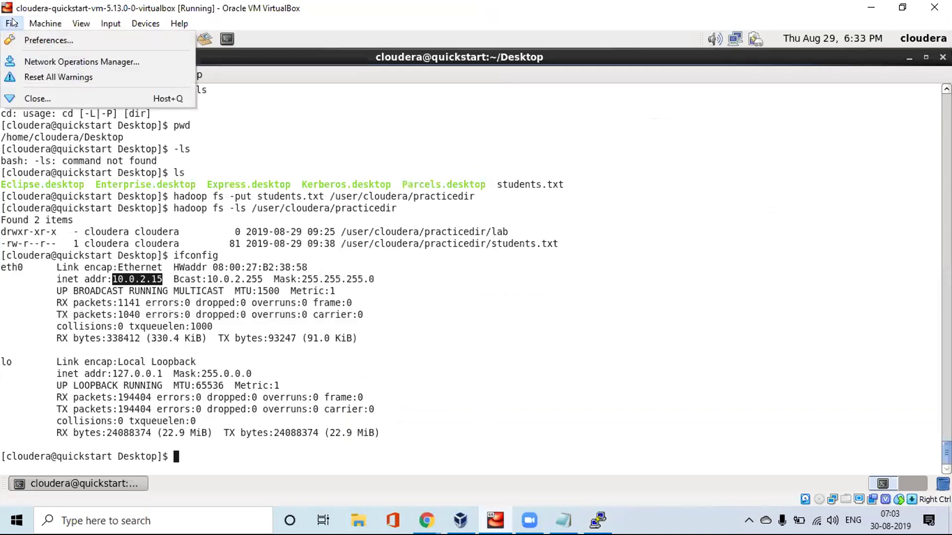
click(27, 95)
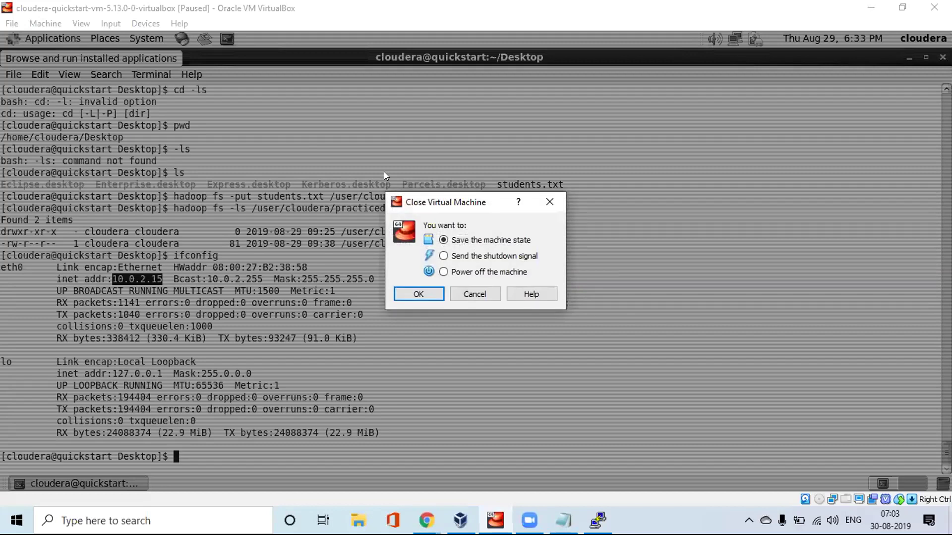
click(442, 272)
click(415, 295)
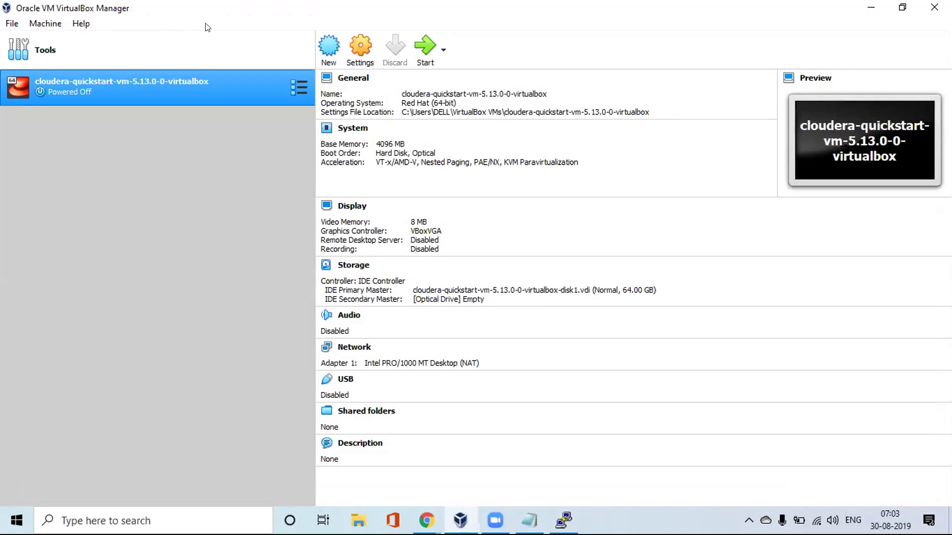
- Enable network Adapter 2 of the Cloudera virtual machine, attach it to Host-only Adapter, save the settings and start the machine
click(363, 63)
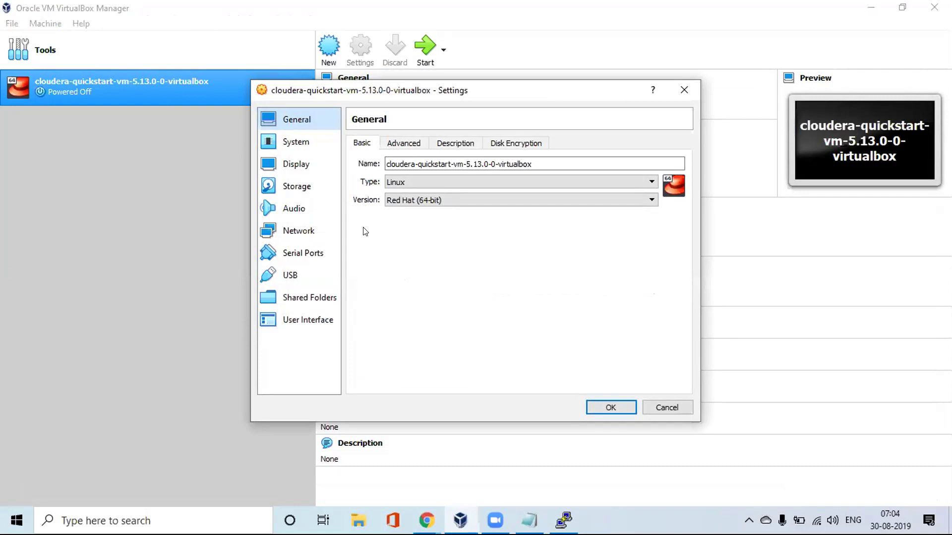
click(307, 229)
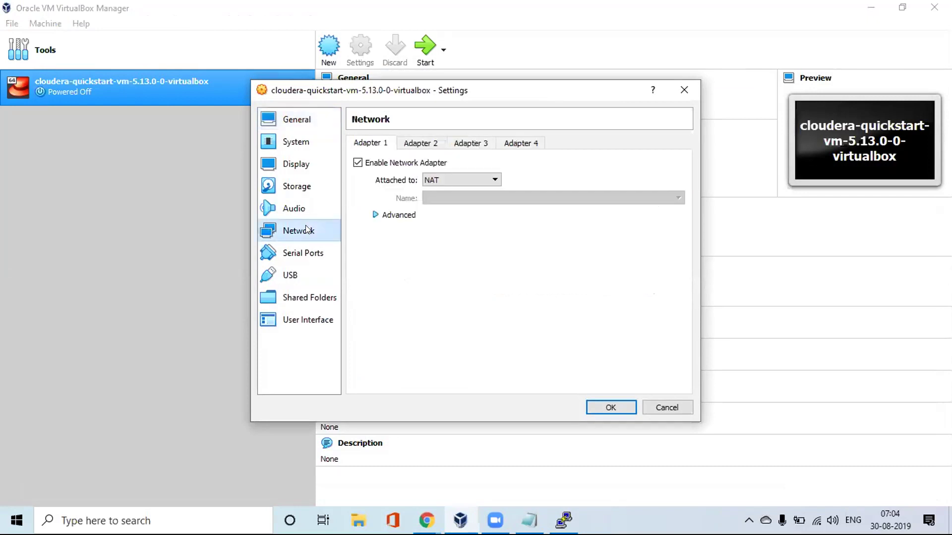
click(427, 142)
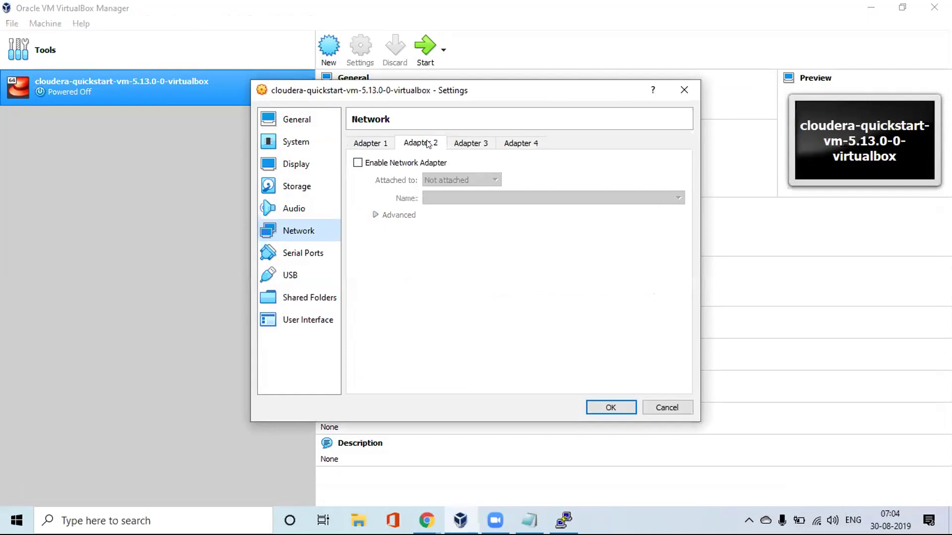
click(357, 163)
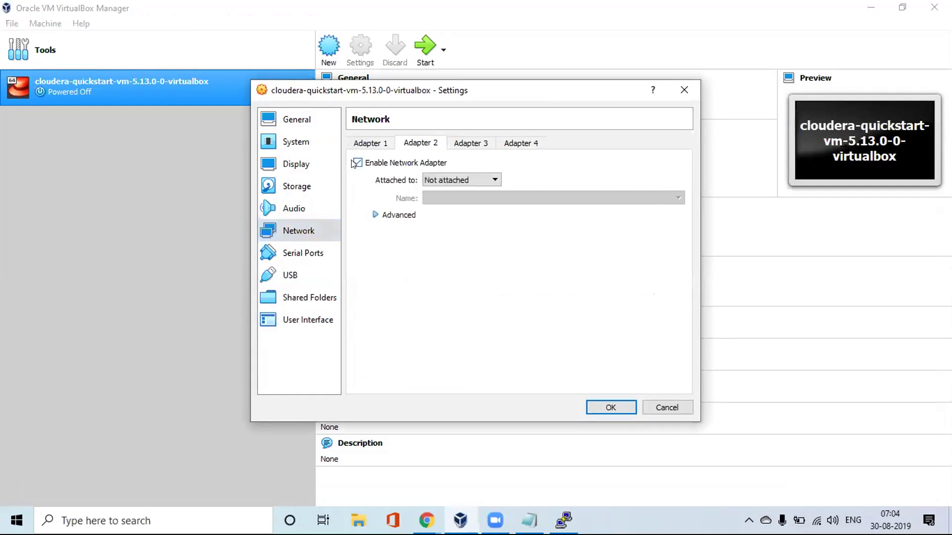
click(448, 181)
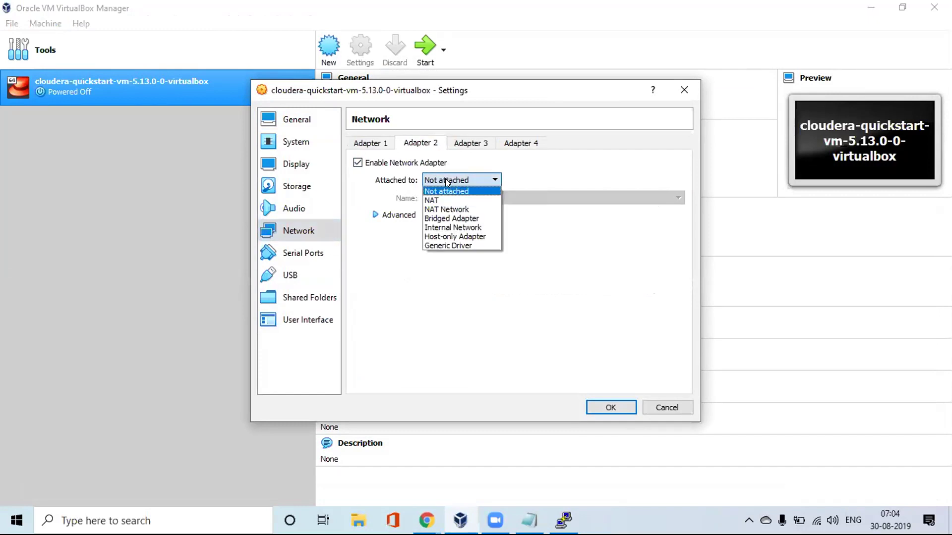
click(446, 182)
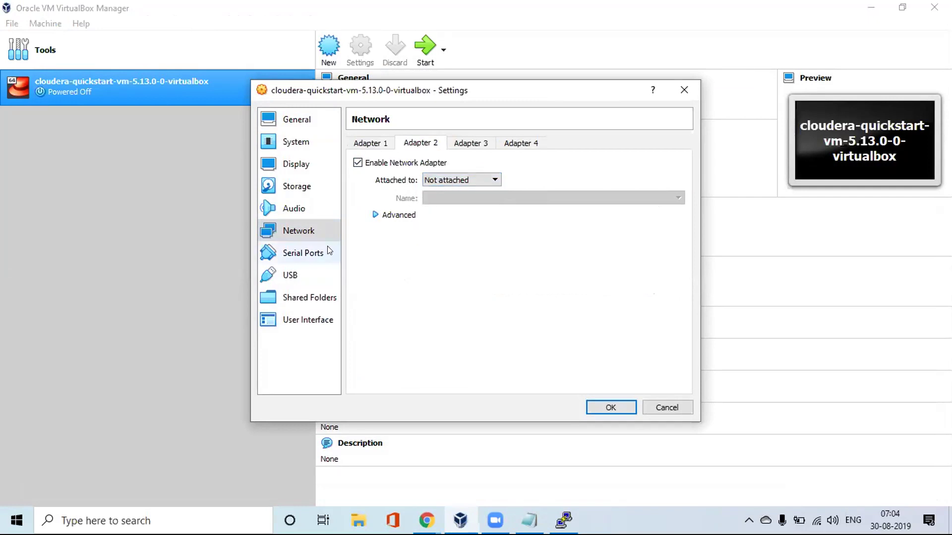
click(446, 179)
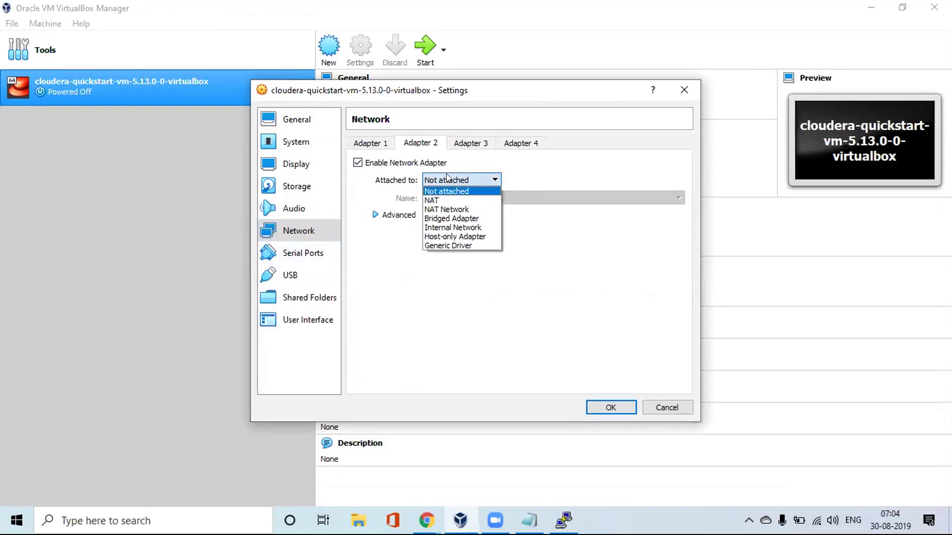
click(444, 237)
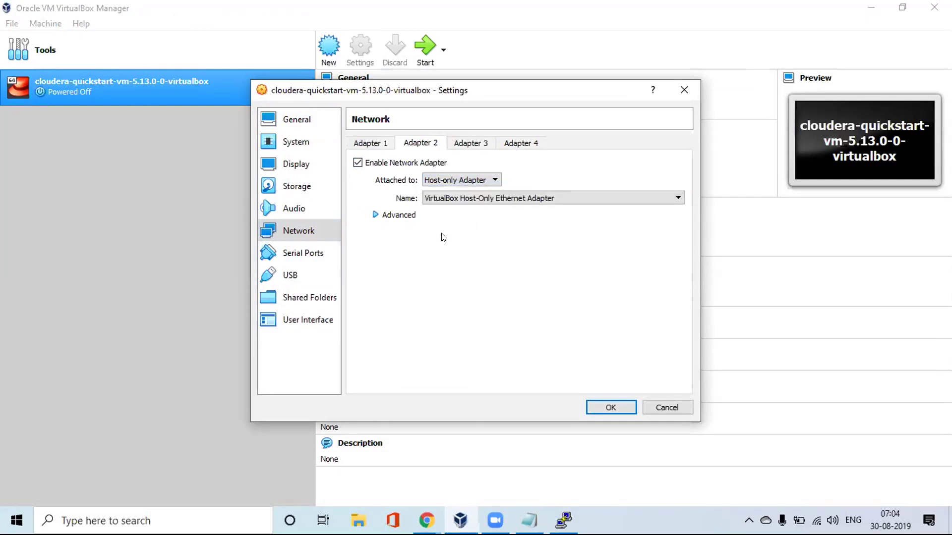
click(596, 410)
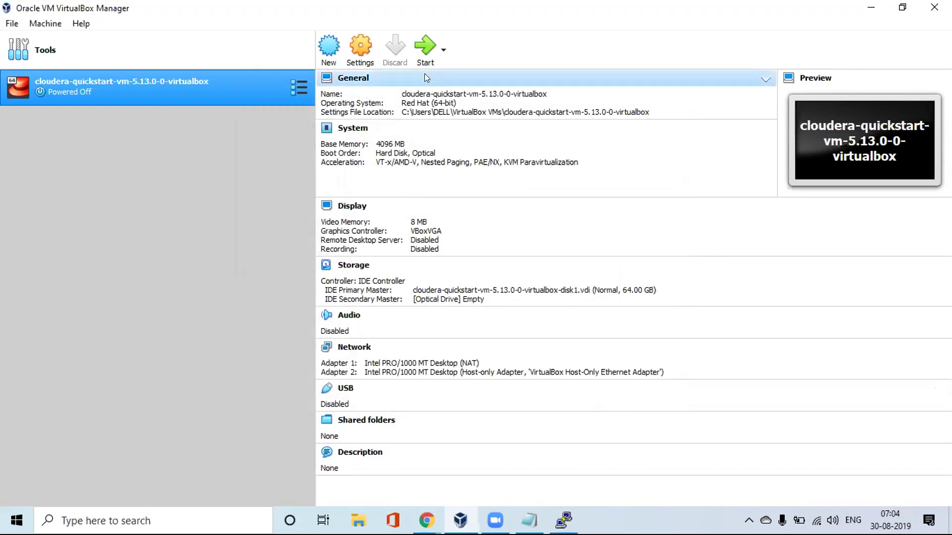
click(419, 54)
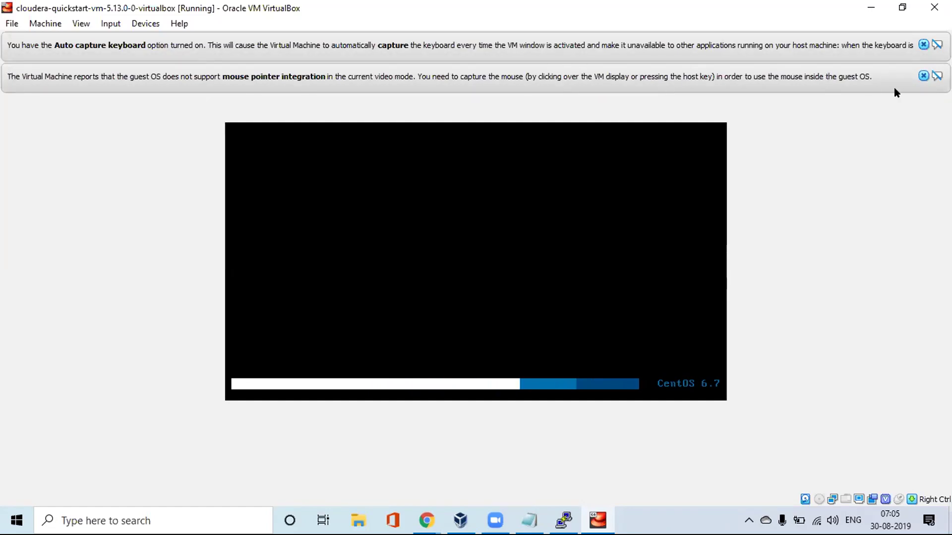
- Dismiss the mouse pointer integration and auto capture keyboard notices in the booting Cloudera virtual machine
click(924, 75)
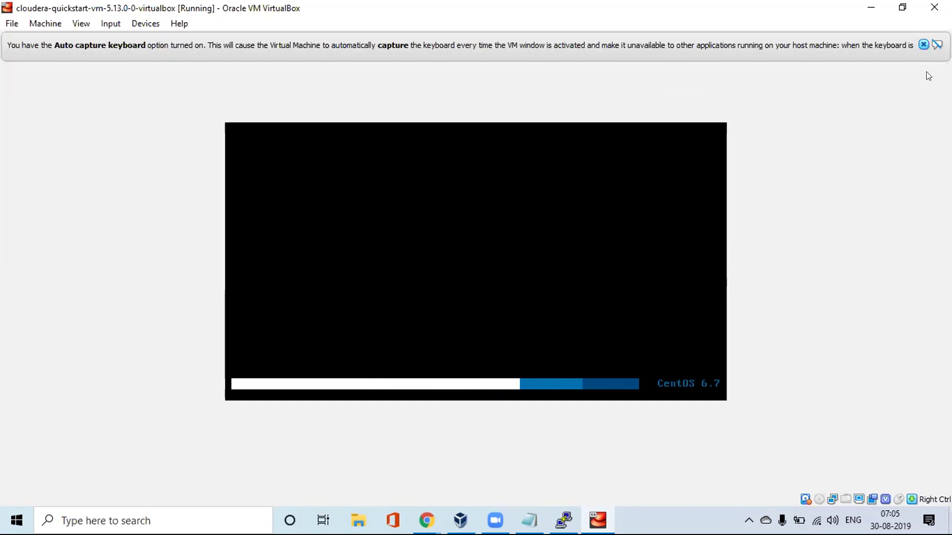
click(924, 45)
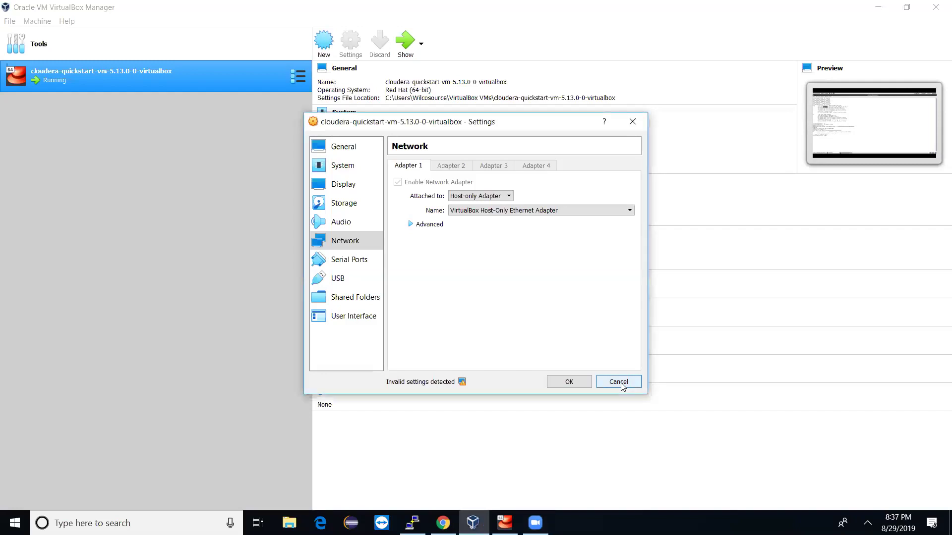
click(622, 385)
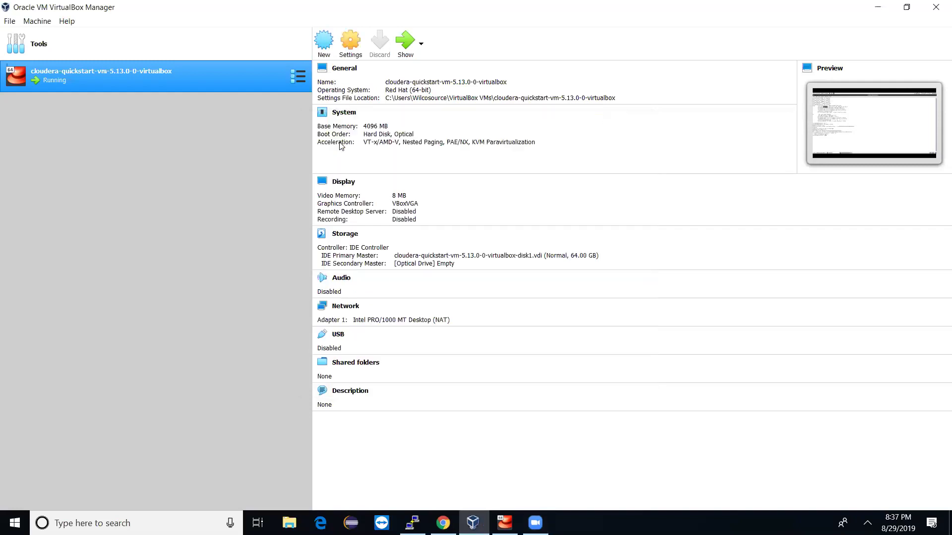
click(352, 55)
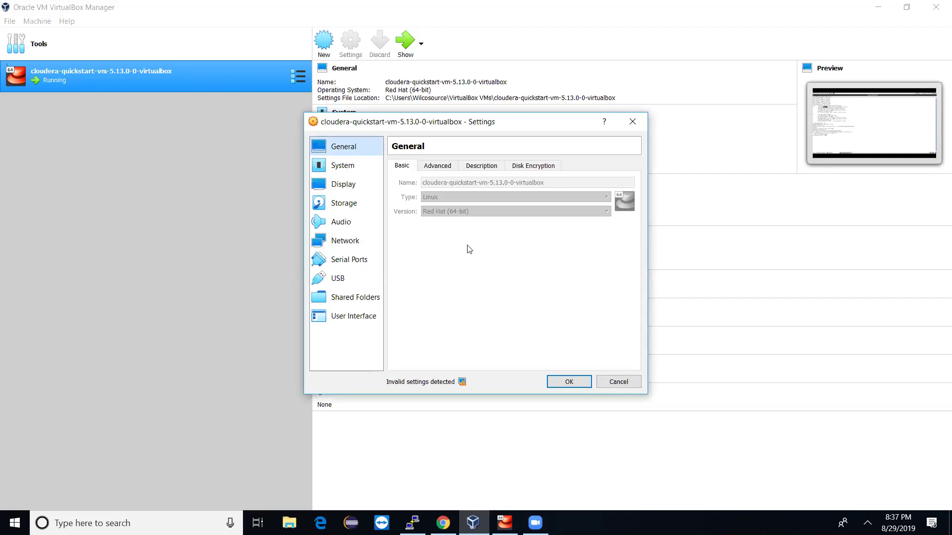
click(615, 386)
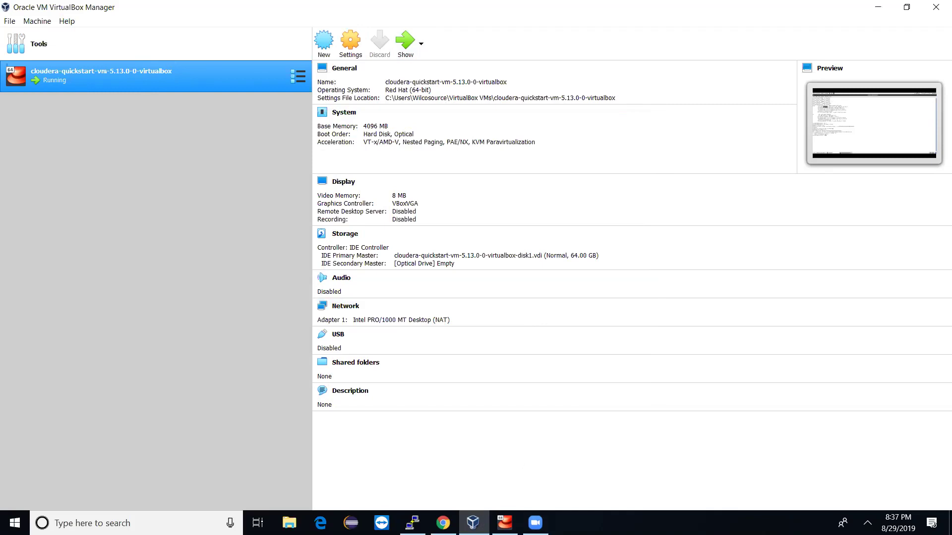
- Switch to the running Cloudera quickstart virtual machine and close it with the Power off the machine option
click(504, 523)
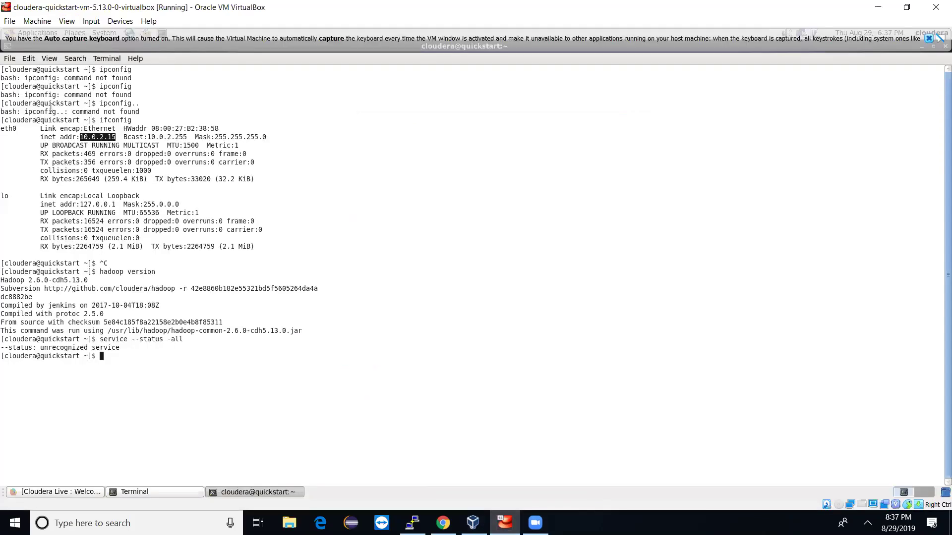
click(9, 61)
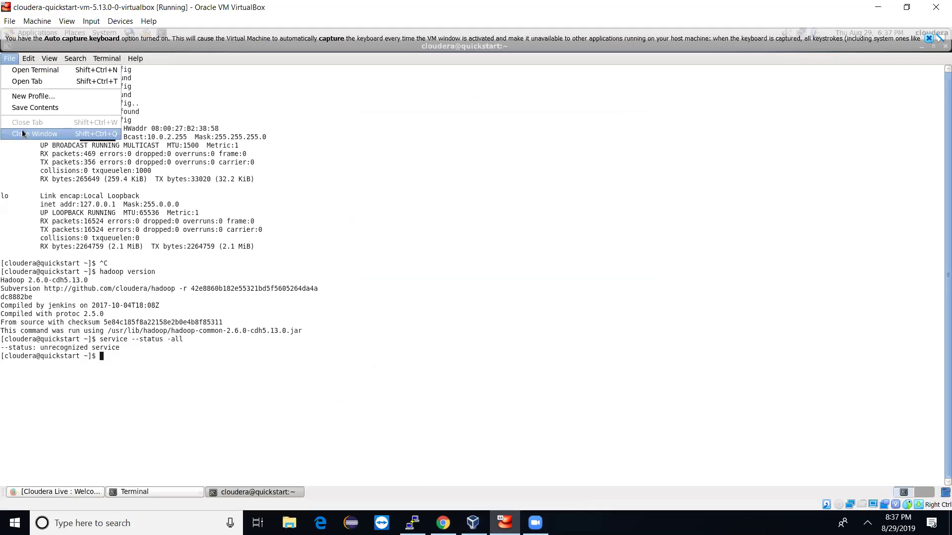
key(alt+f)
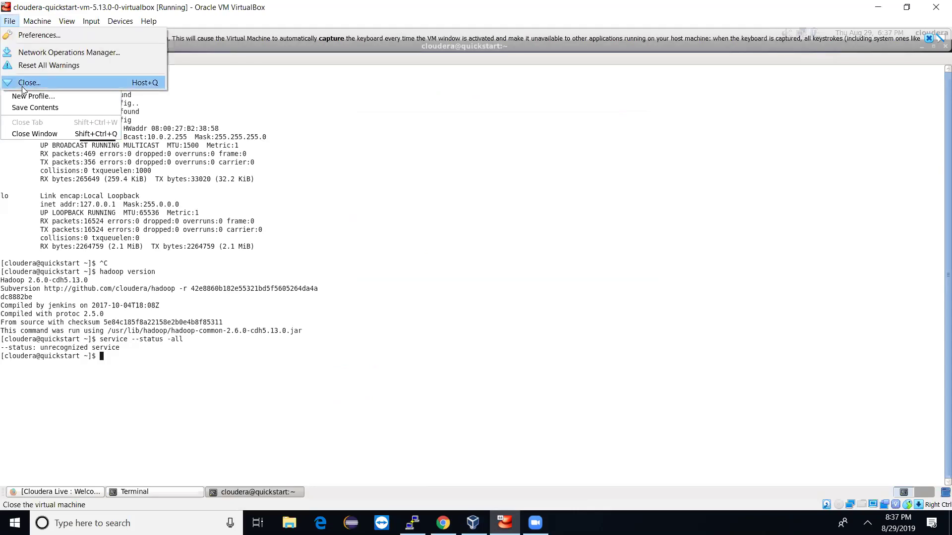
click(22, 85)
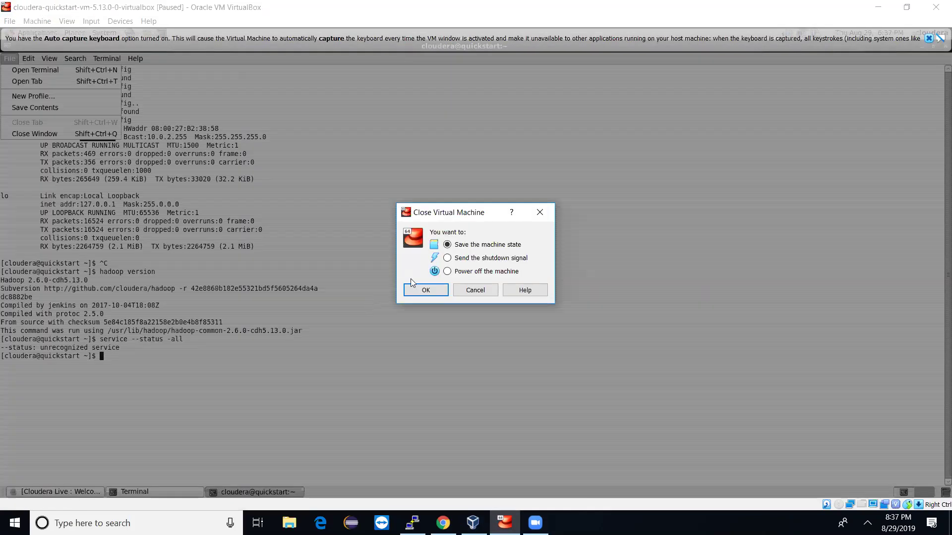
click(448, 273)
click(425, 290)
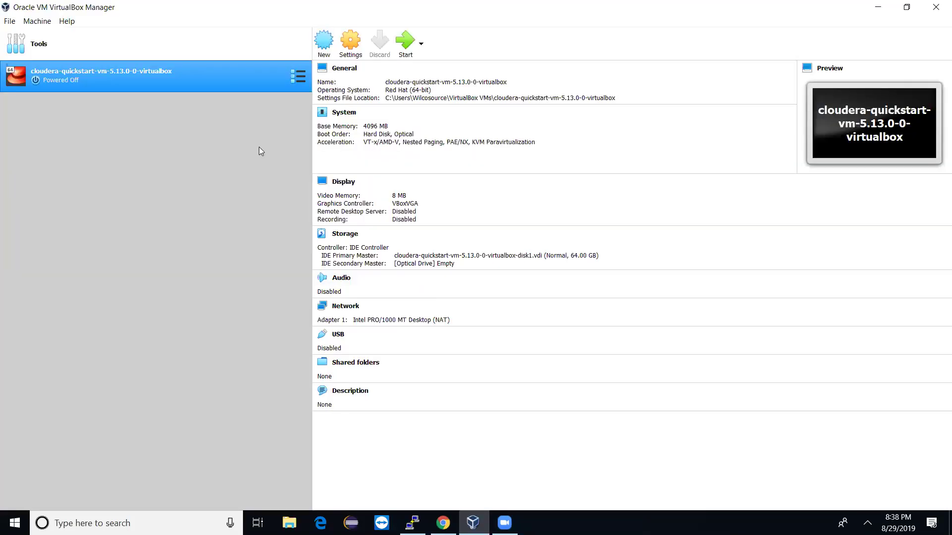
- Enable network Adapter 2 of the powered-off Cloudera virtual machine as a Host-only Adapter, save the settings and start the machine
click(352, 55)
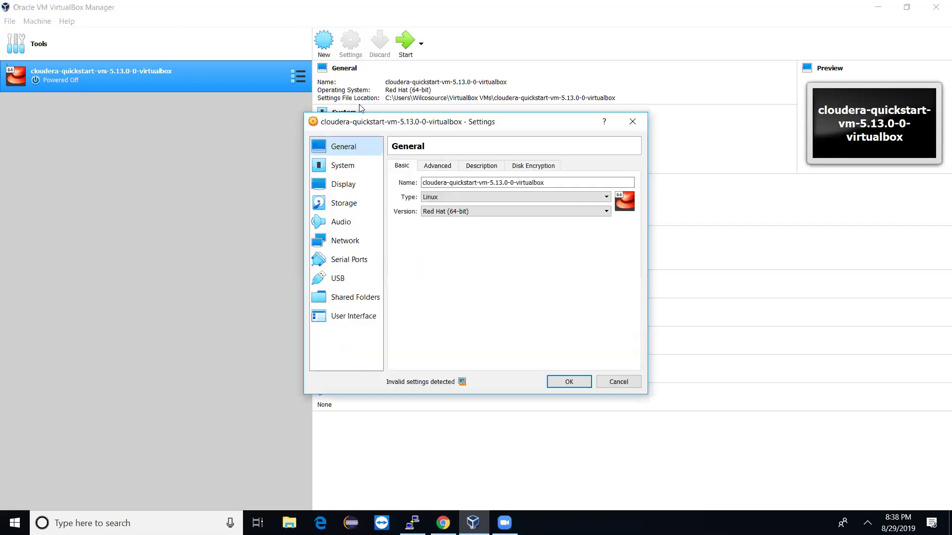
click(341, 243)
click(439, 168)
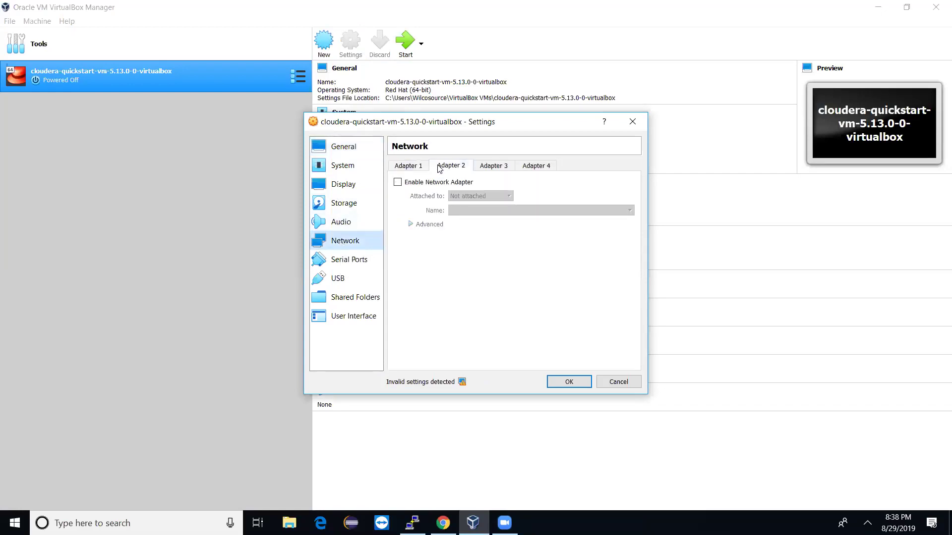
click(398, 182)
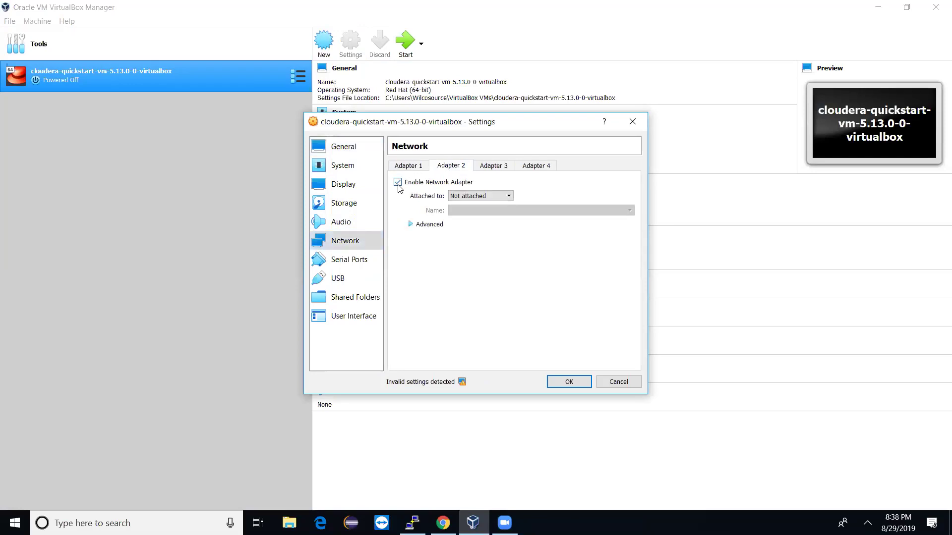
click(466, 197)
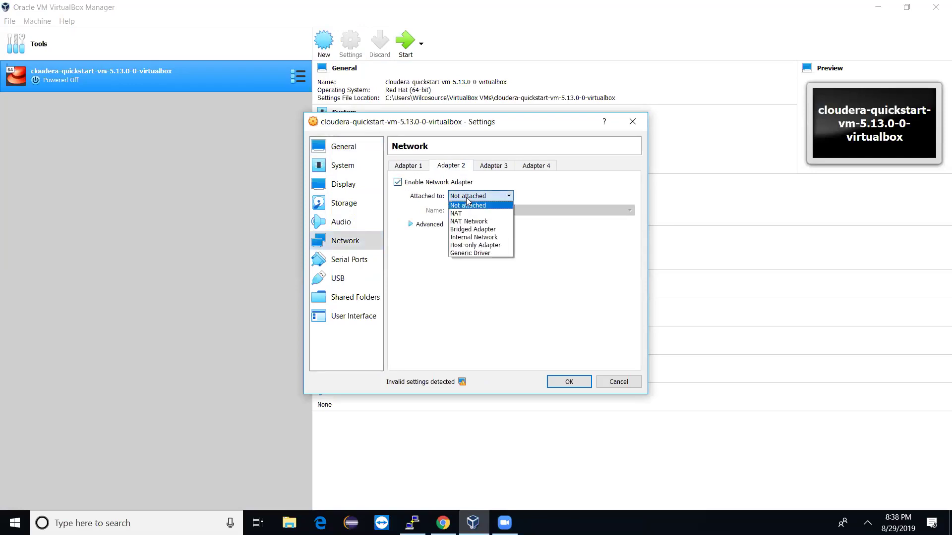
click(474, 245)
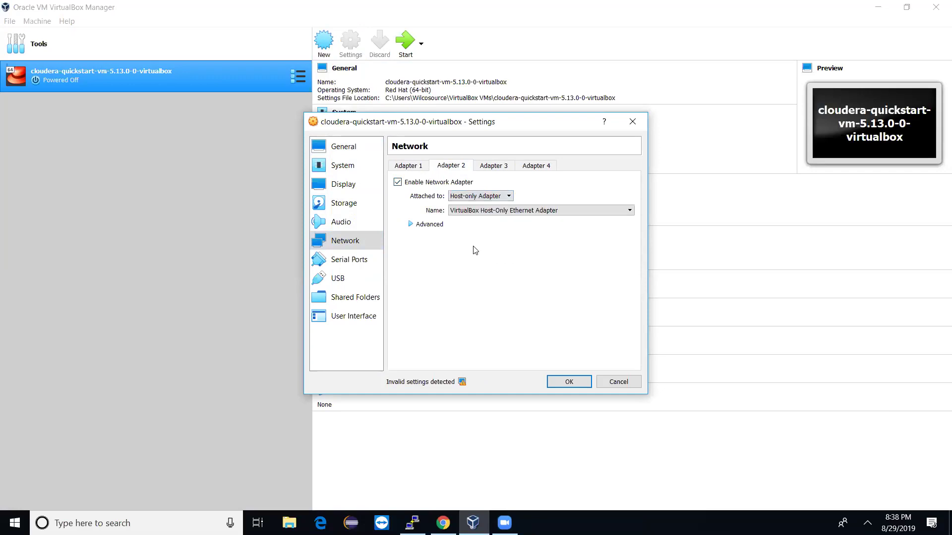
click(570, 382)
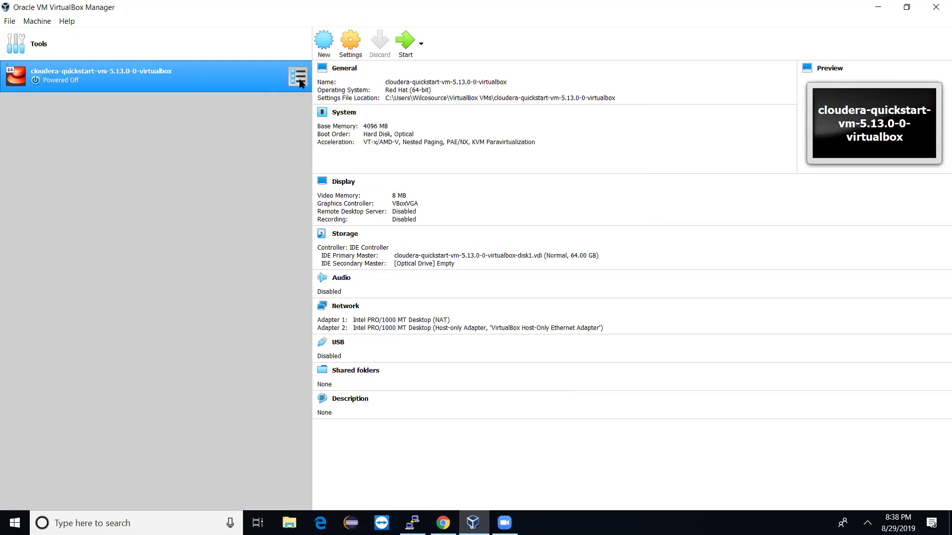
click(413, 42)
- Minimize the starting virtual machine's window and the VirtualBox Manager, and switch to the meeting application
mouse_move(413, 523)
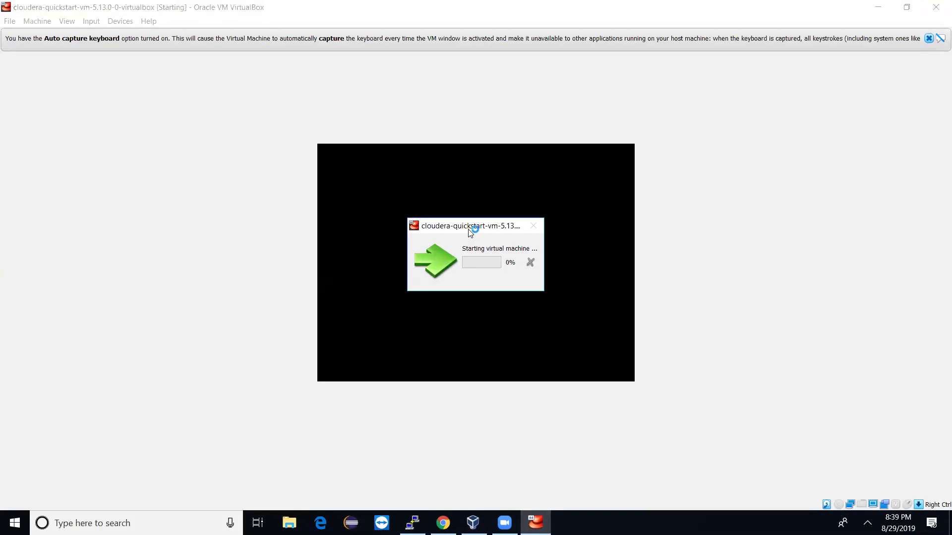
mouse_move(475, 521)
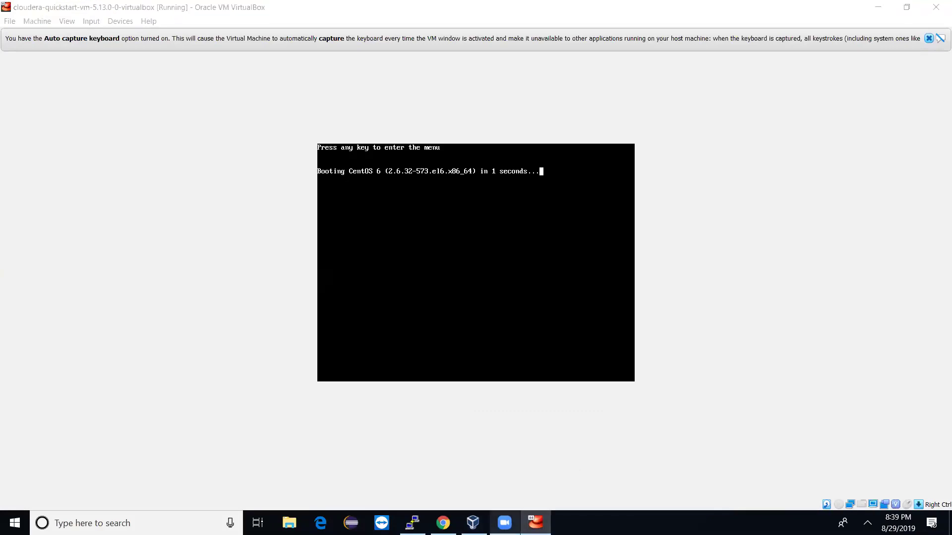
click(877, 8)
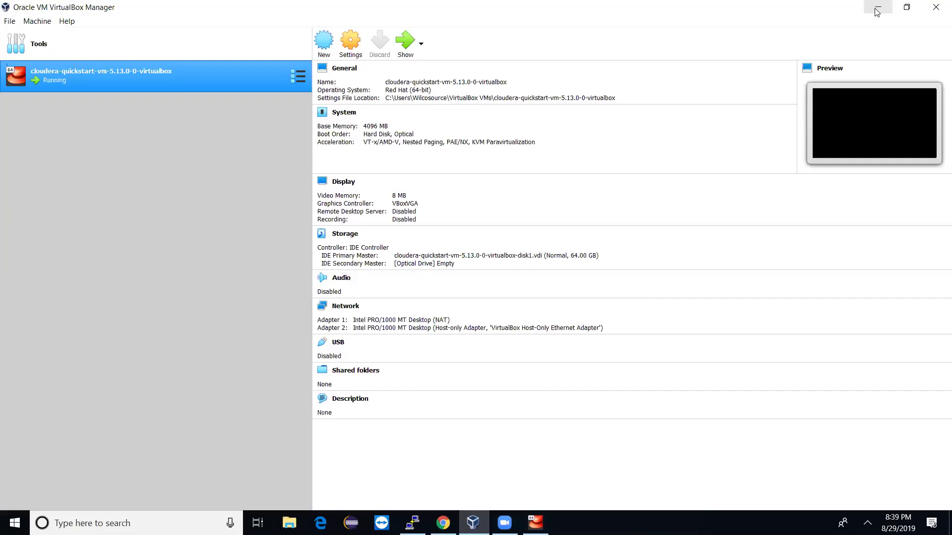
click(877, 10)
click(590, 390)
click(504, 523)
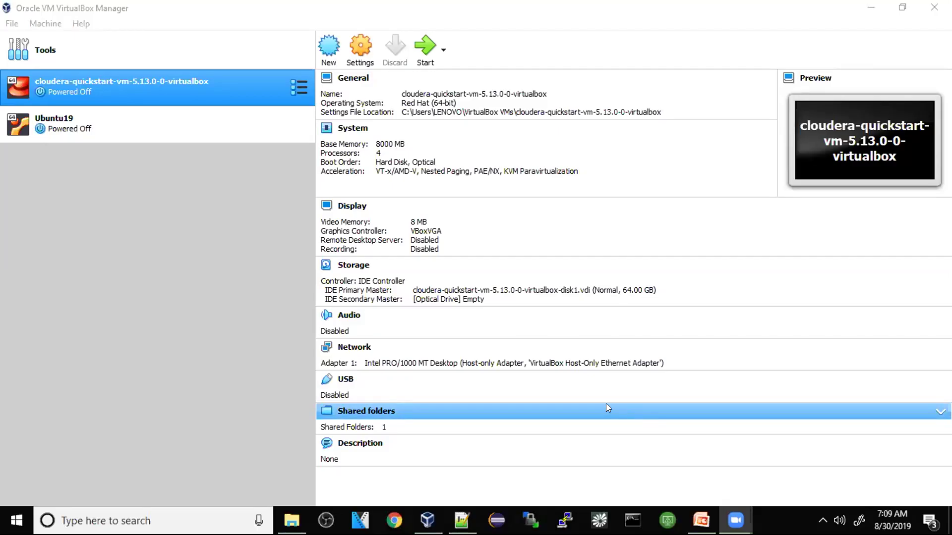
- Switch to PowerPoint and bring up the Hadoop_Journey_Module 2 presentation
click(269, 335)
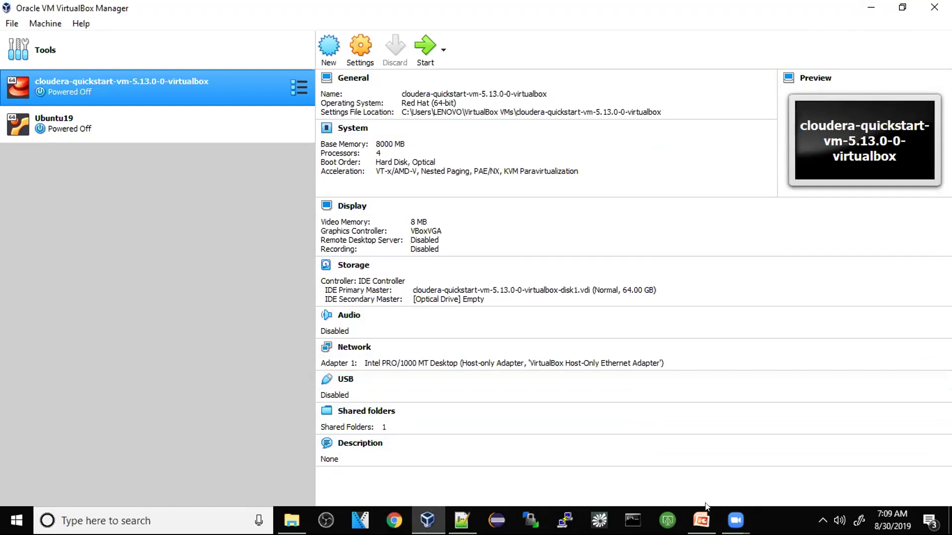
mouse_move(710, 519)
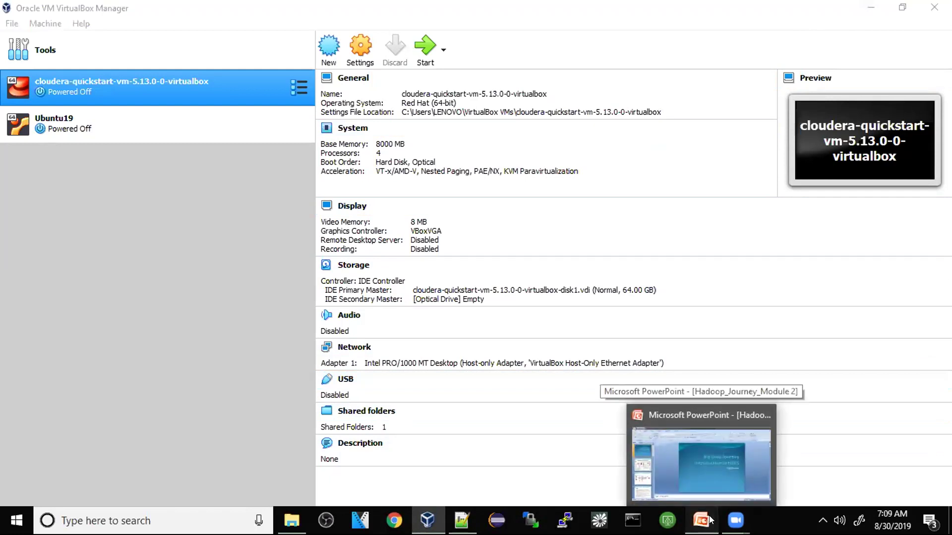
click(694, 446)
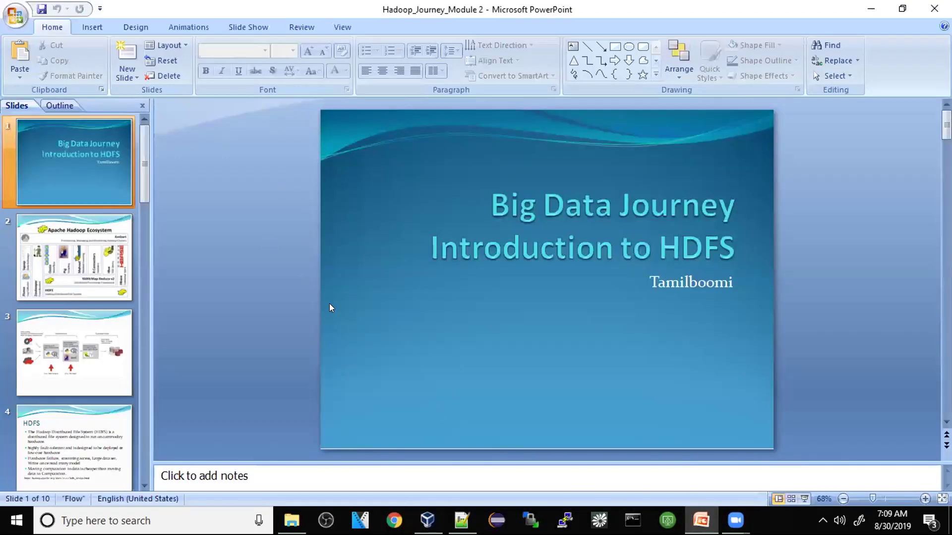
key(alt+Tab)
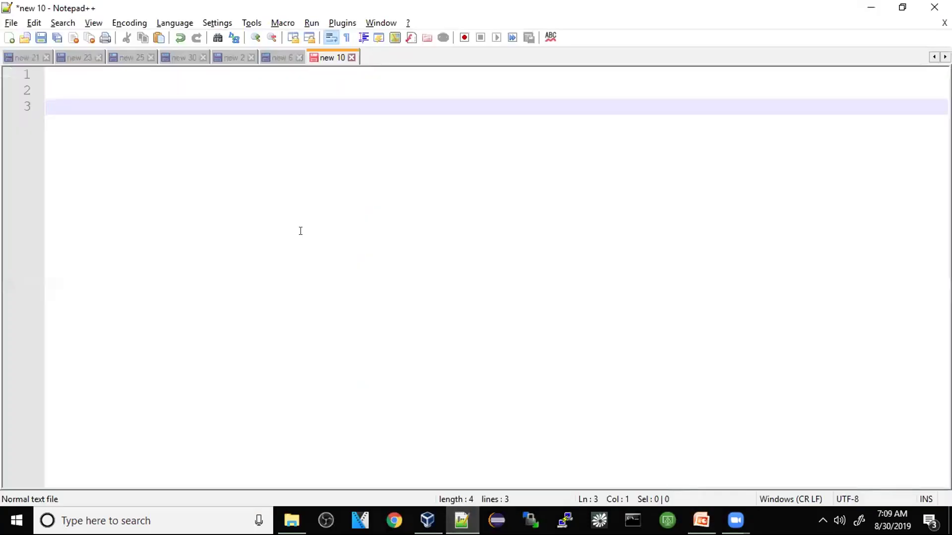
click(701, 521)
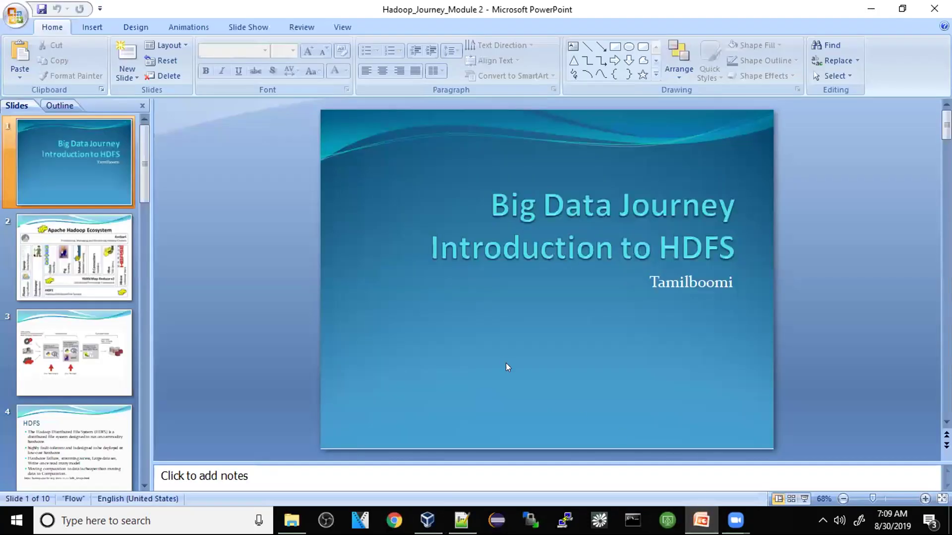